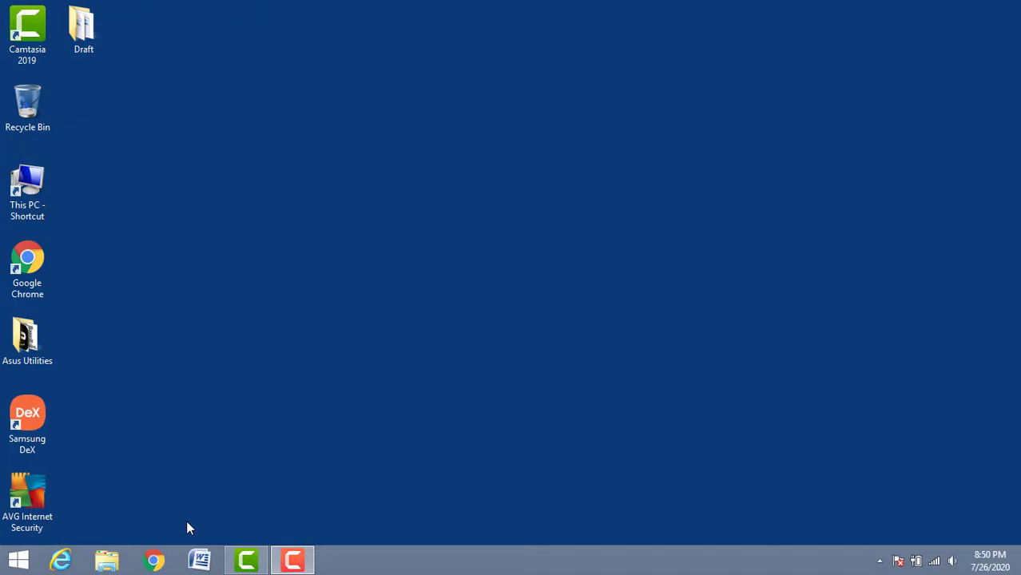
Google 'powersdr' in Chrome and open the PowerSDR - KE9NS Radio Shack result.
click(154, 562)
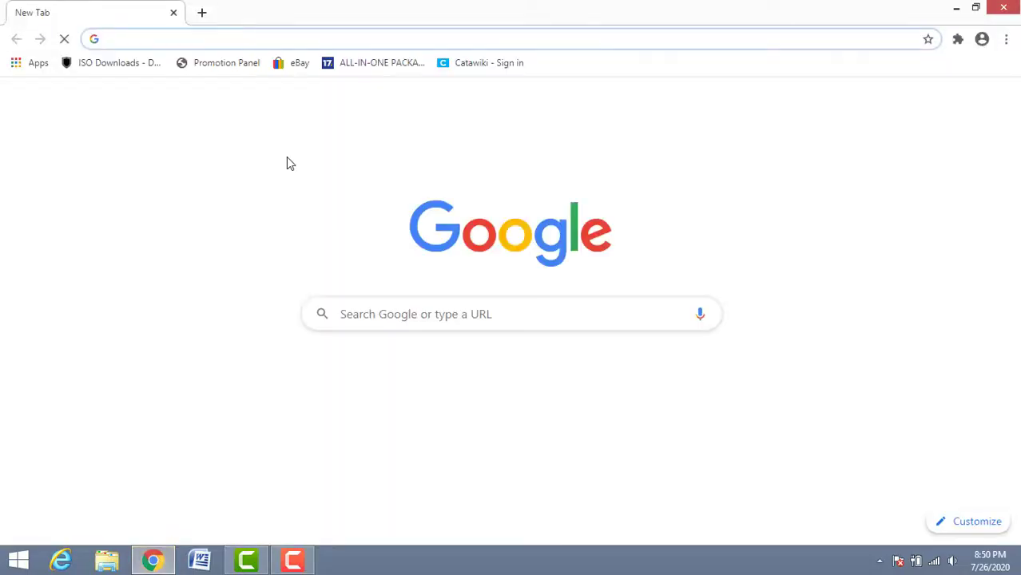
text(POWER)
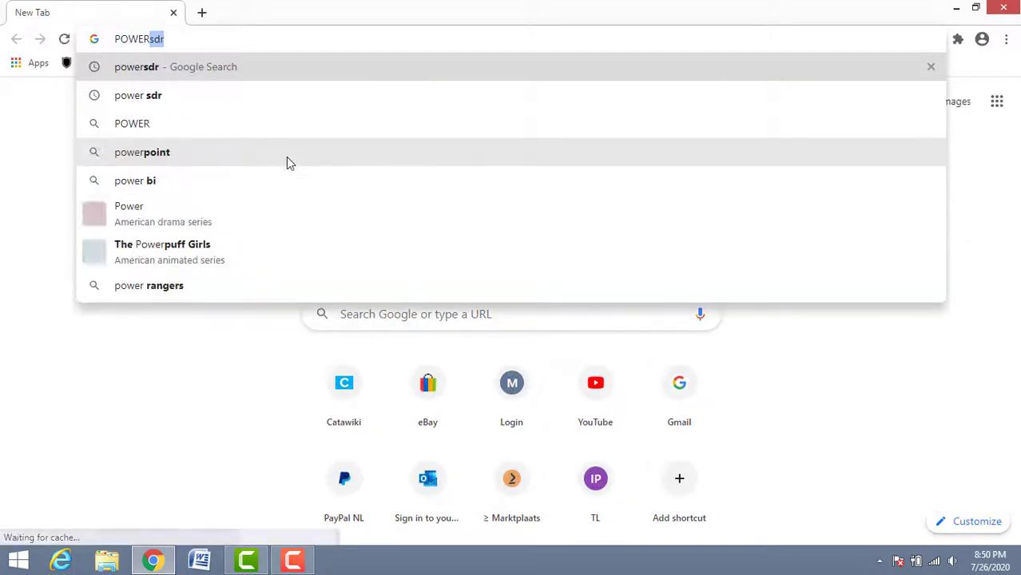
key(Return)
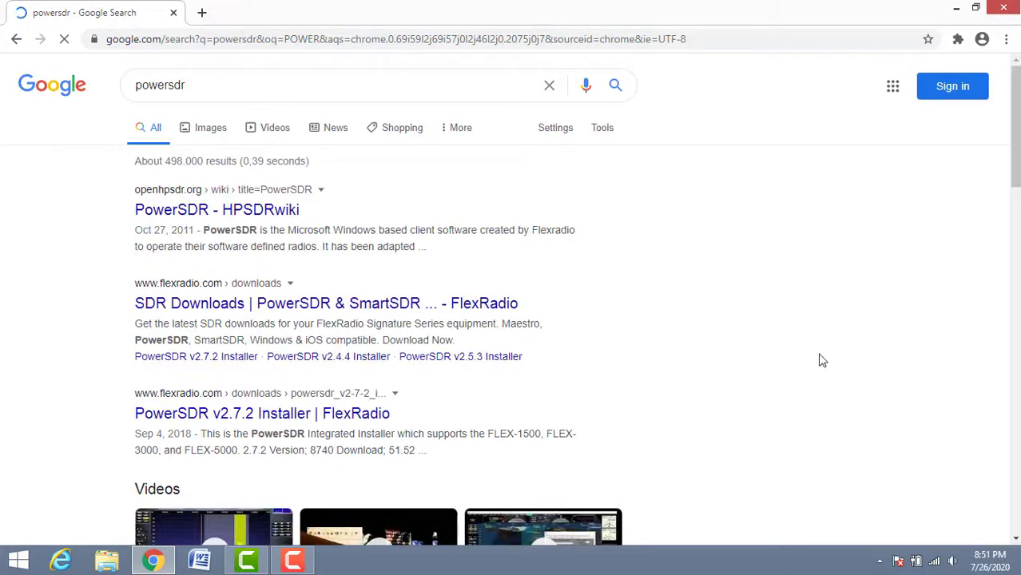
scroll(1016, 542, down, 3)
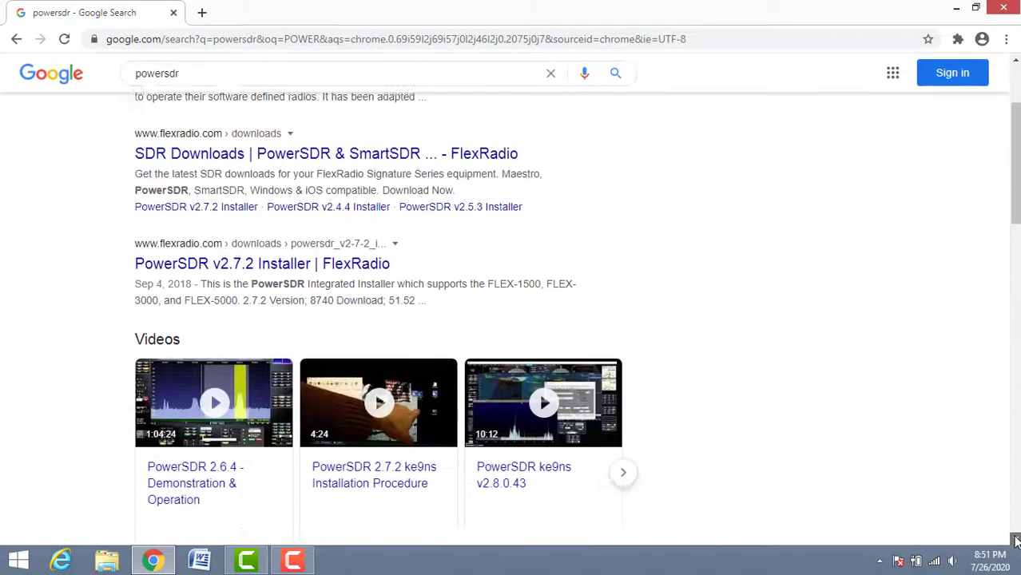
scroll(1017, 542, down, 3)
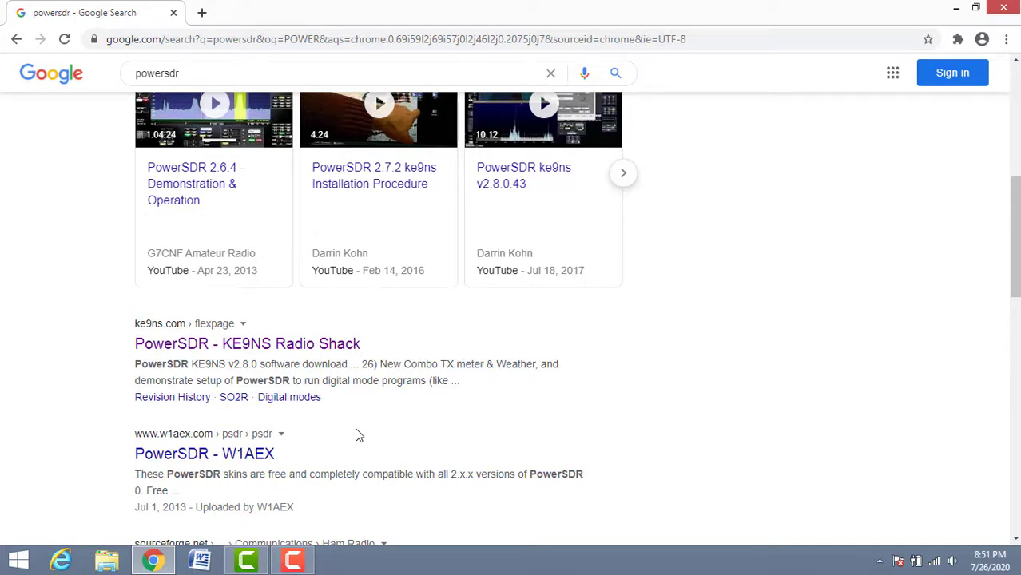
click(308, 345)
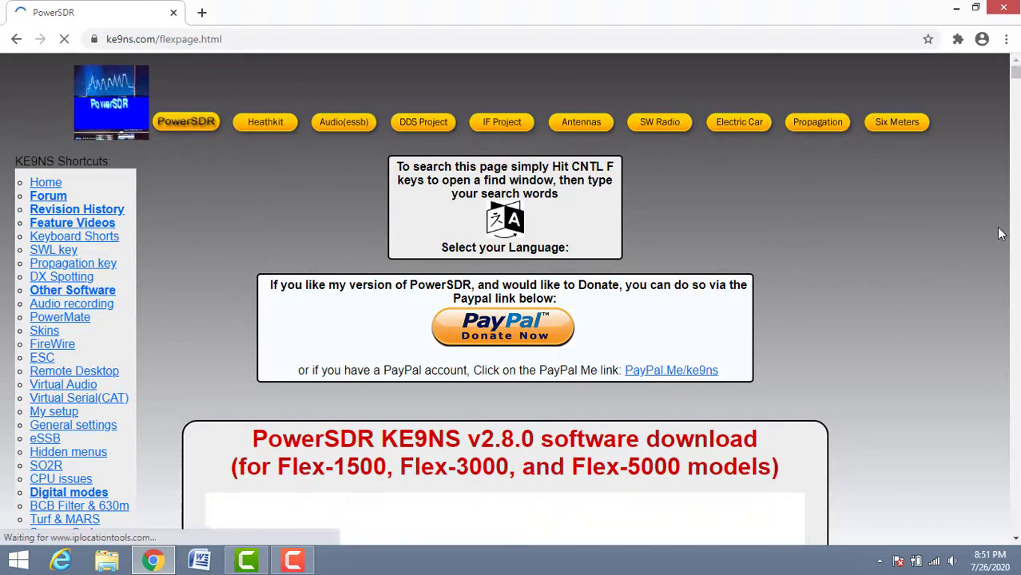
Review the ke9ns v2.8.0 Download Now installers on the page, then close Chrome.
click(1016, 540)
drag(1016, 540, 1017, 540)
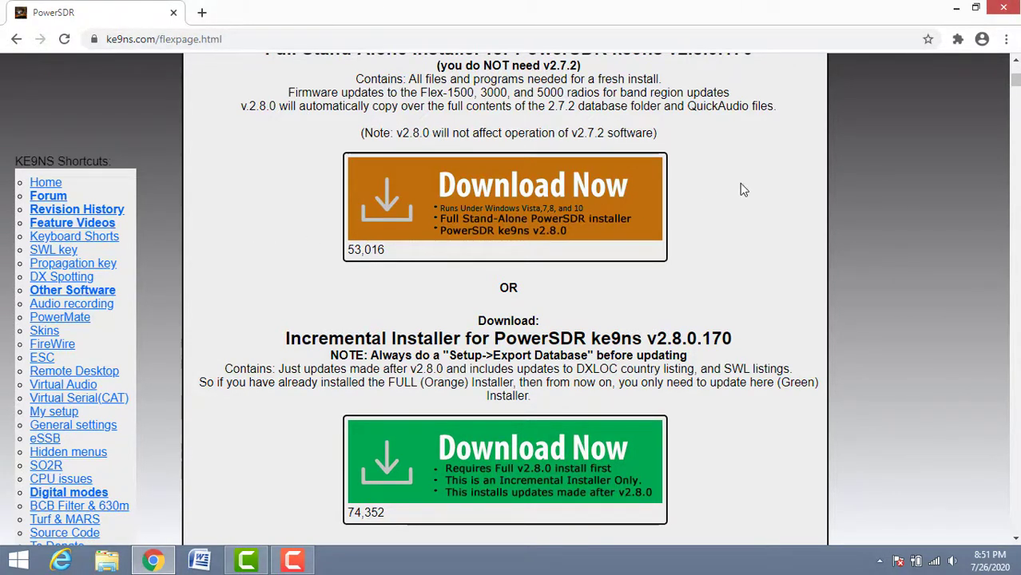
click(1004, 8)
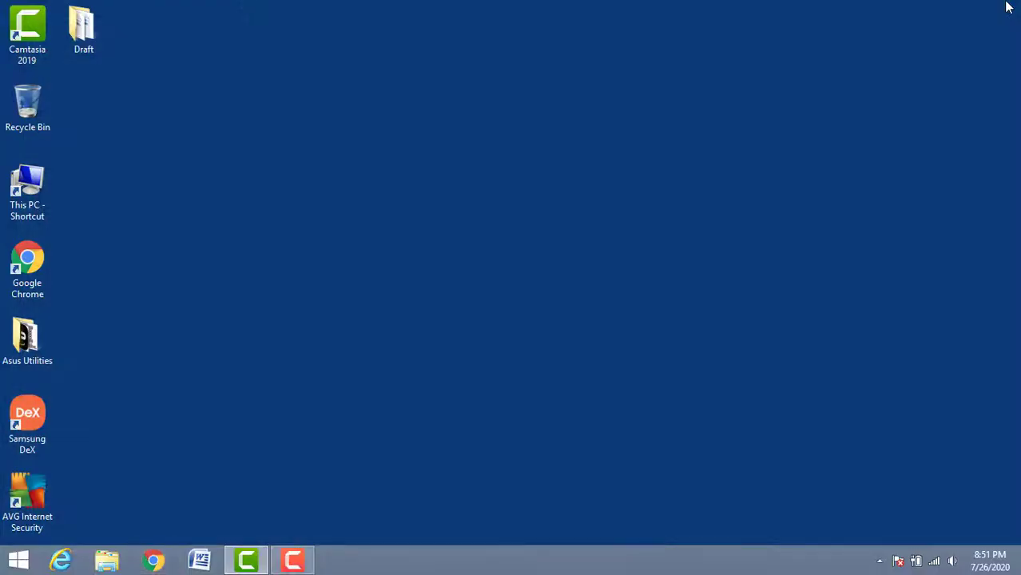
Launch PowerSDR_v2.8.0_Installer from the Downloads folder in File Explorer.
click(106, 559)
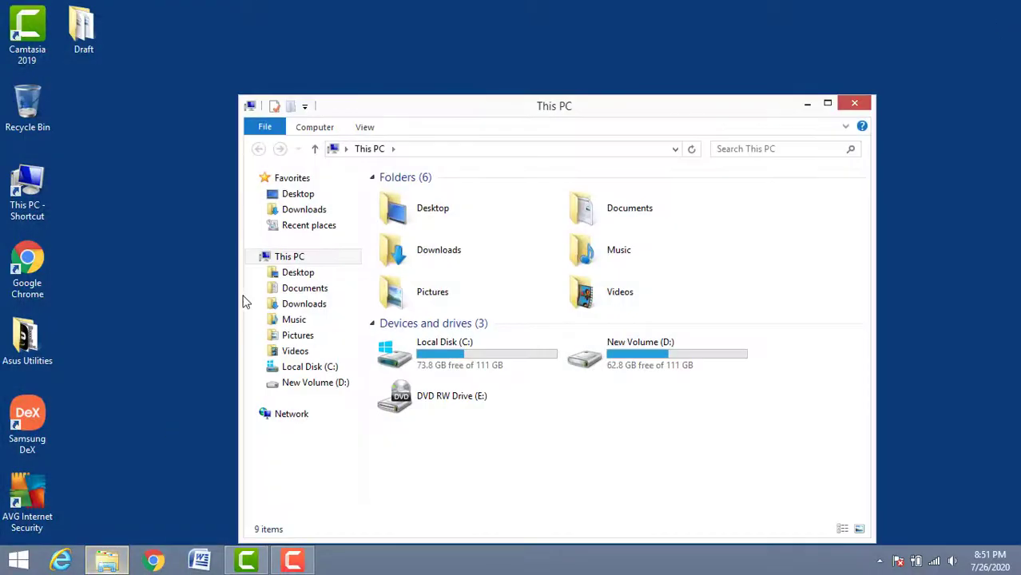
click(299, 210)
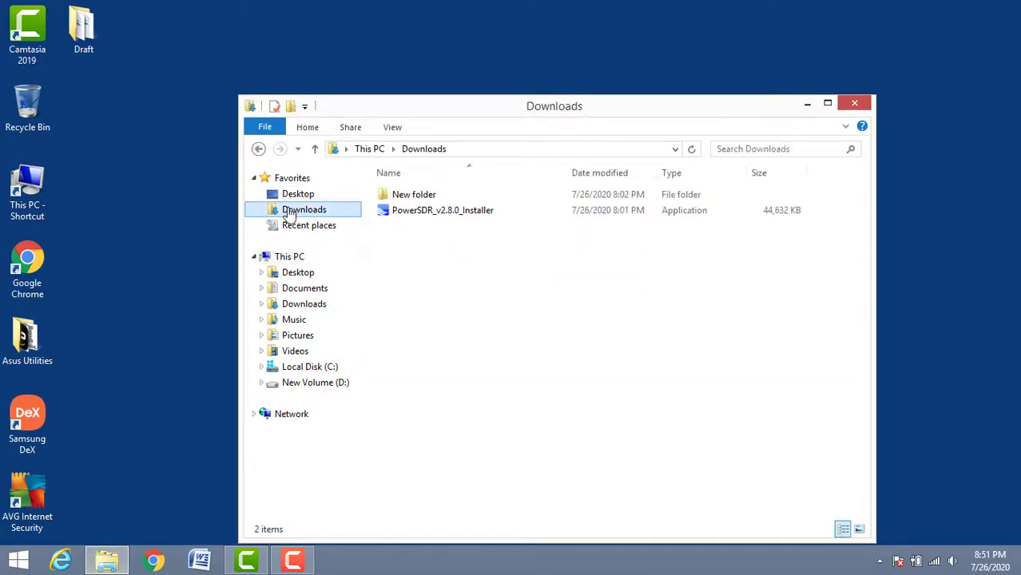
click(452, 215)
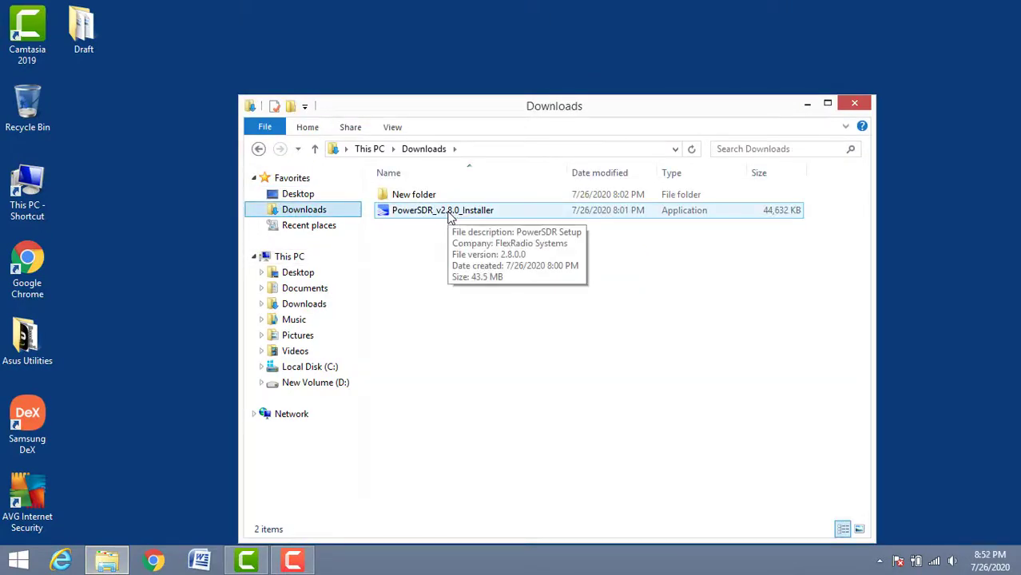
click(450, 217)
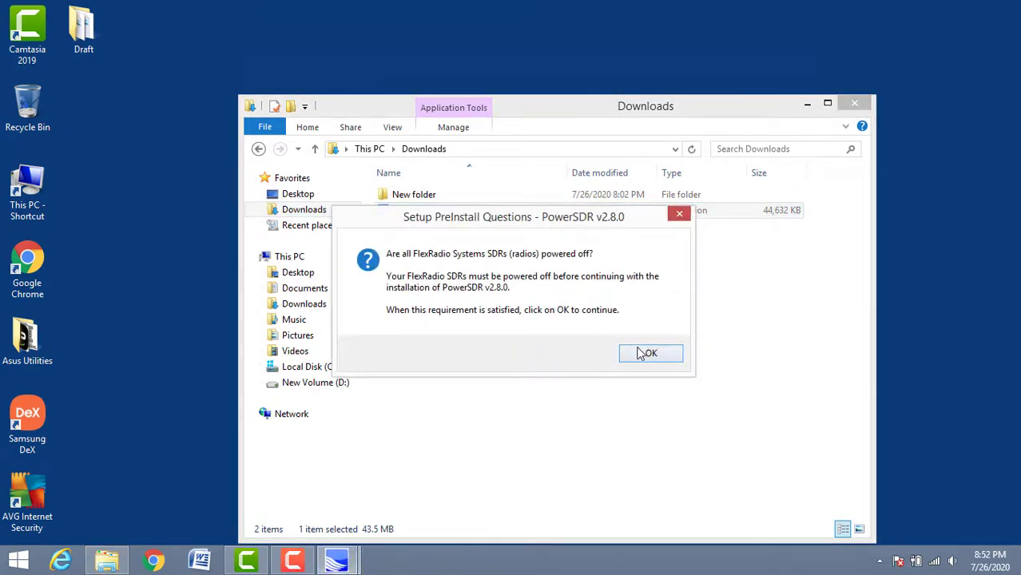
Confirm the three PreInstall notices: radios off, reboot required, FLEX Firewire driver.
click(647, 358)
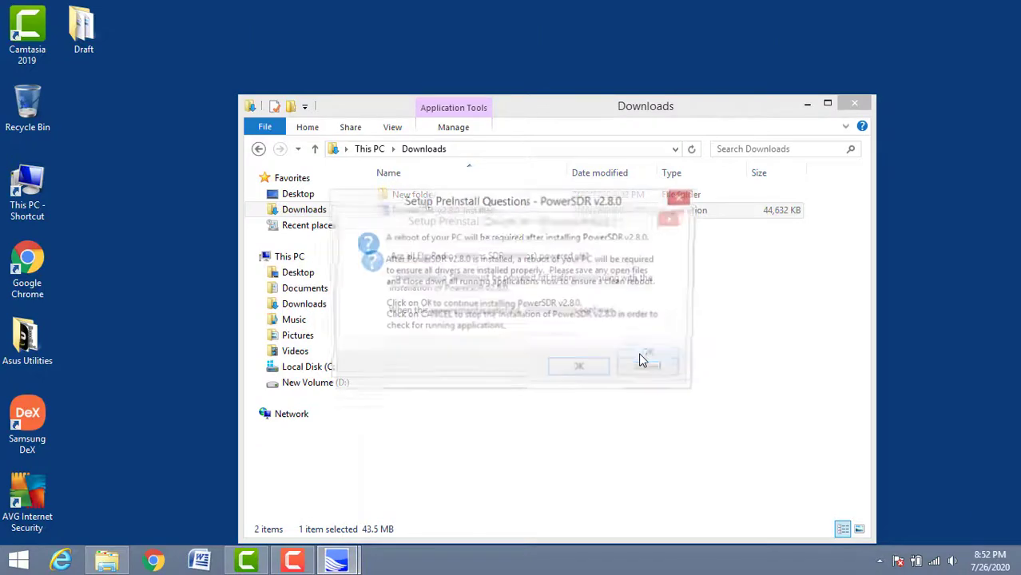
click(588, 370)
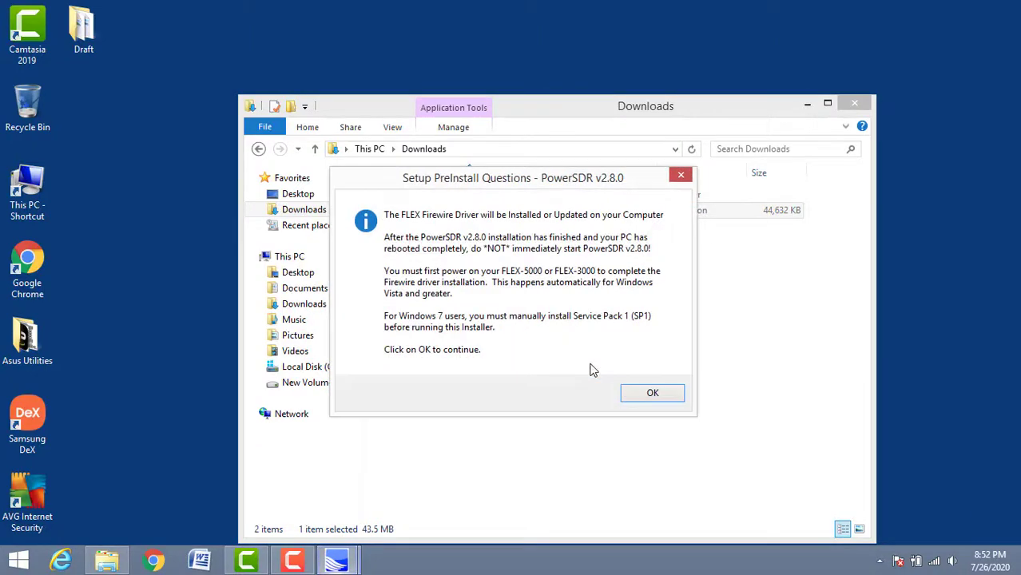
click(639, 393)
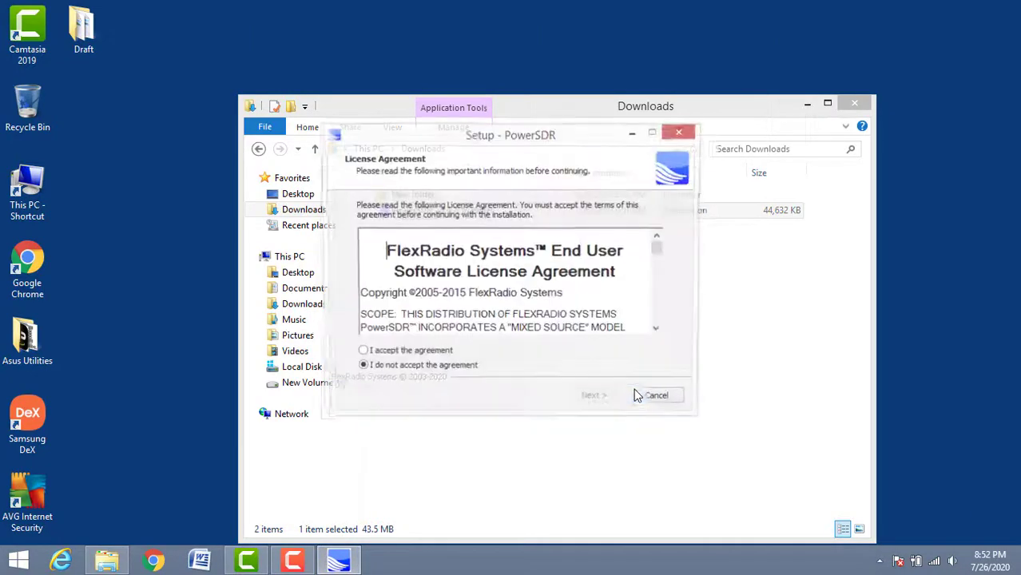
Accept the license, keep default location, components and desktop shortcut, and install PowerSDR v2.8.0.
click(388, 354)
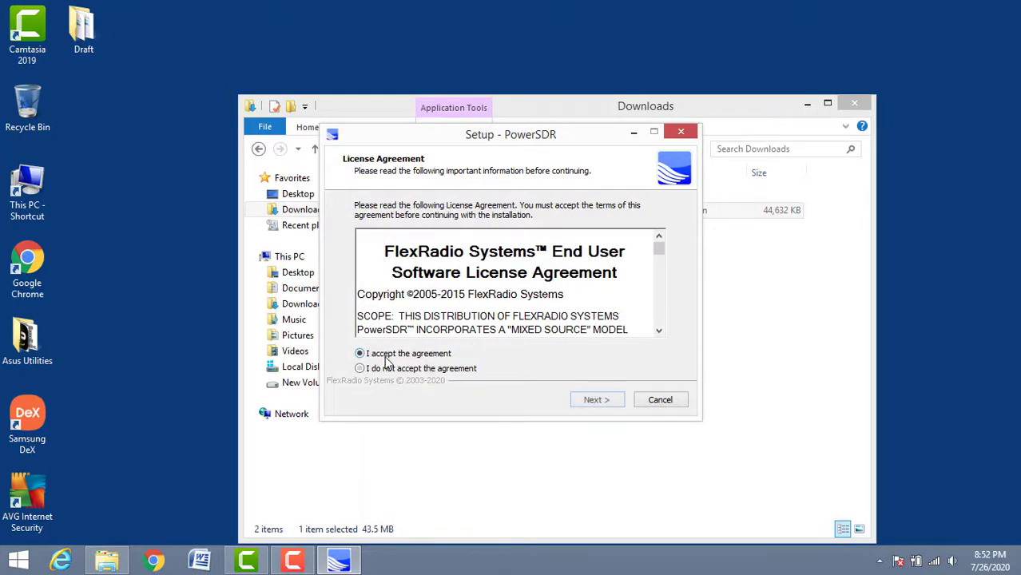
click(601, 400)
click(604, 402)
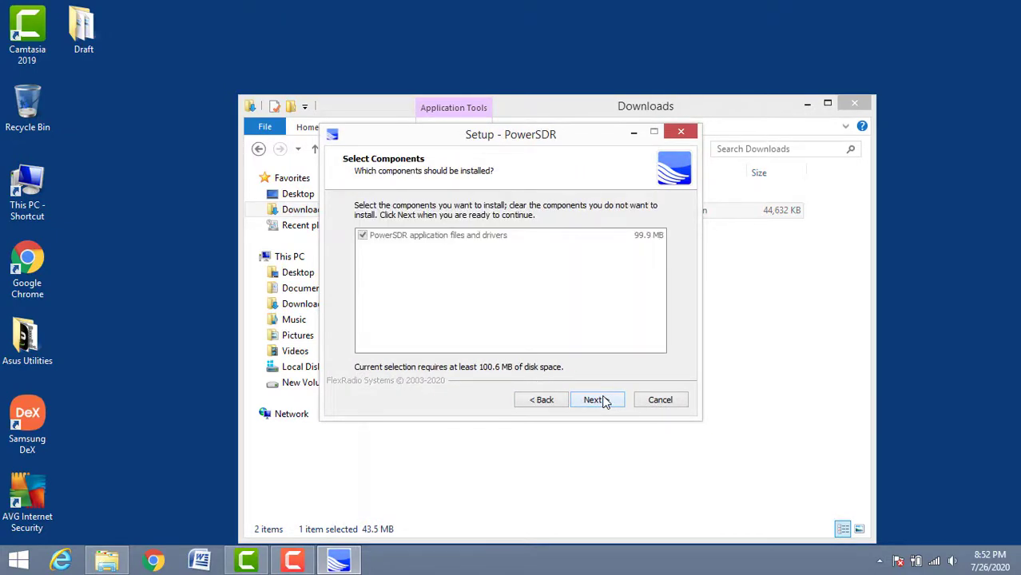
click(605, 402)
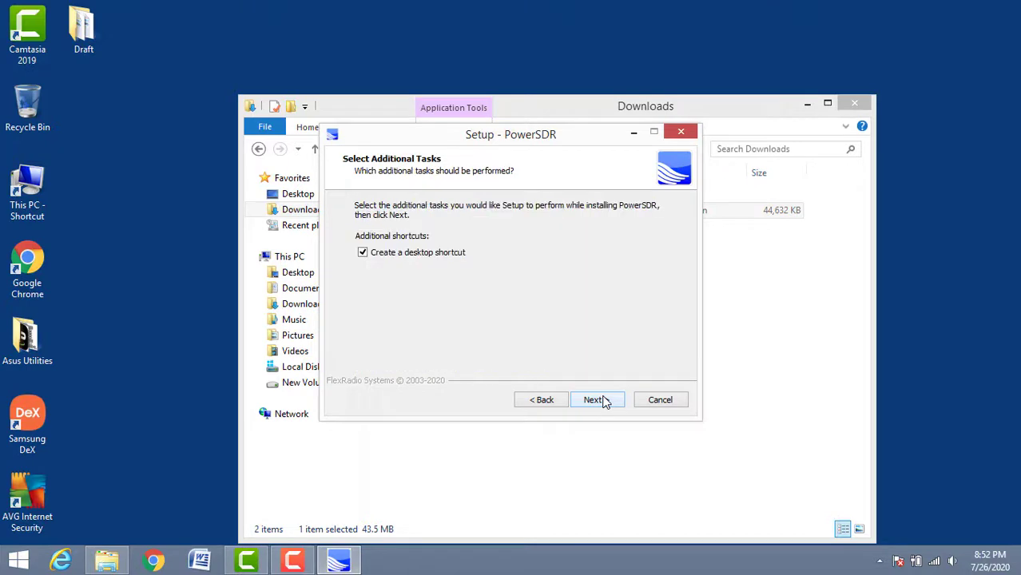
click(604, 402)
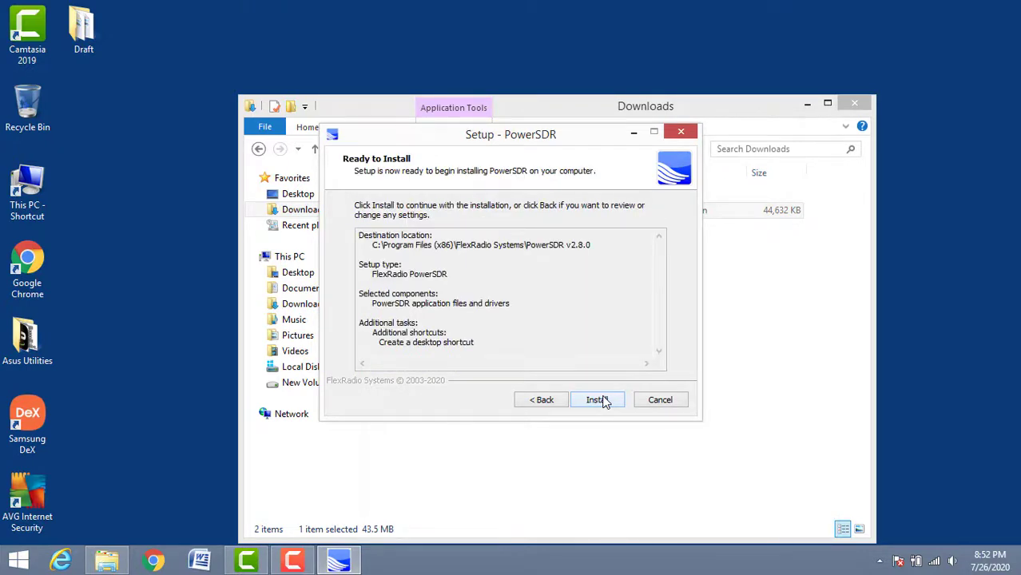
click(599, 401)
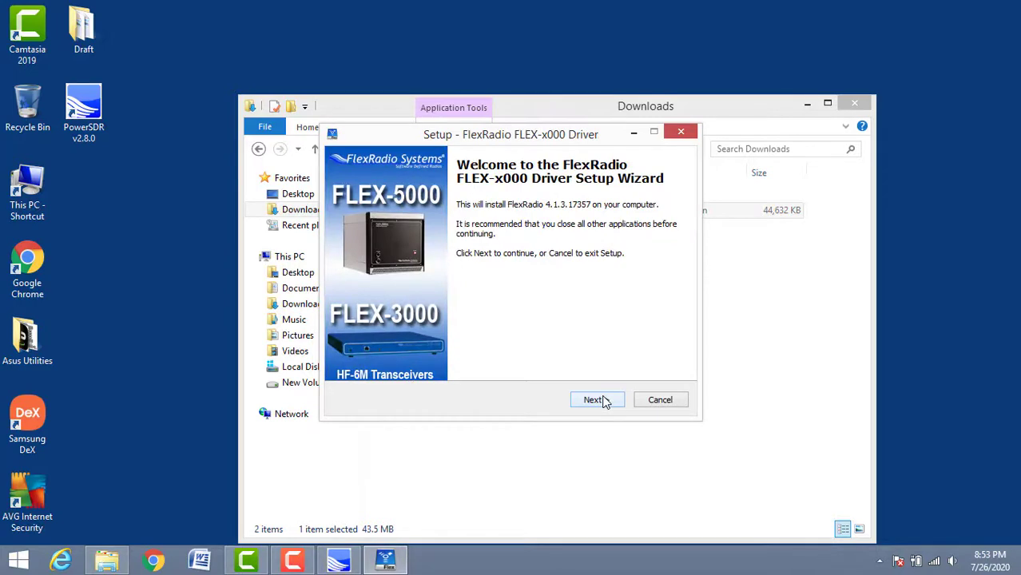
Install the FLEX-x000 driver to C:\Program Files\FlexRadio with default settings and finish.
click(595, 402)
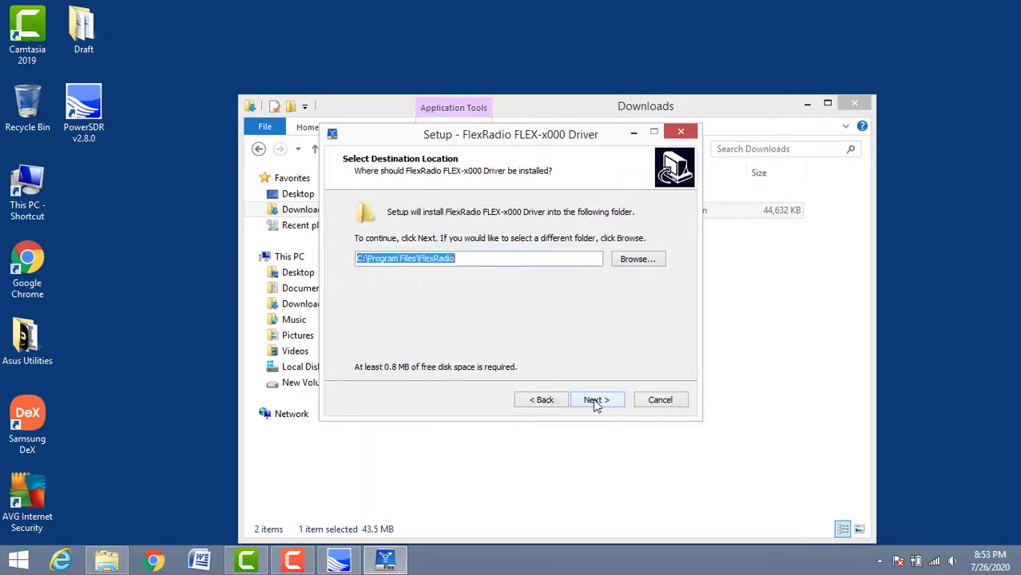
click(595, 402)
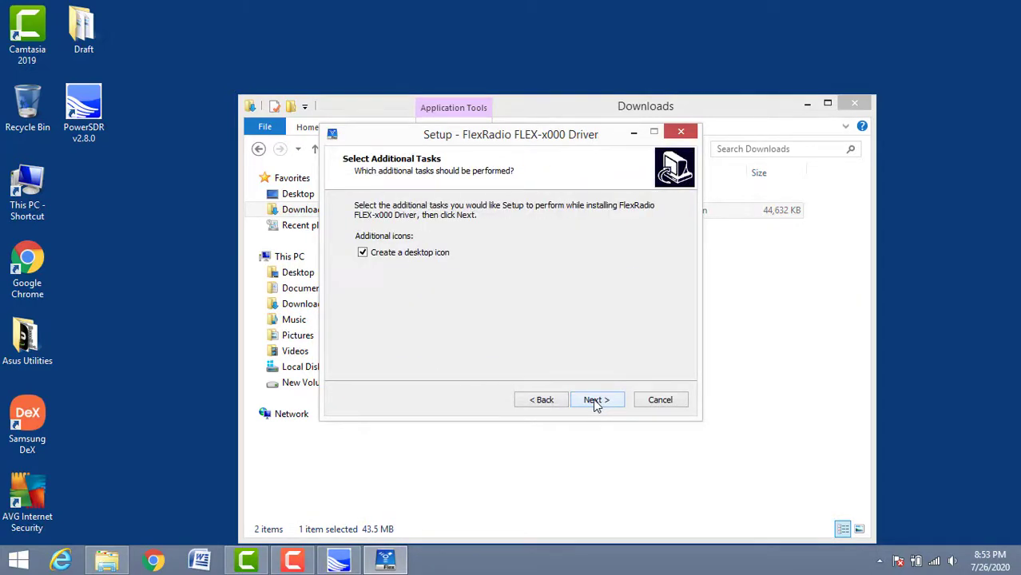
click(595, 402)
click(596, 401)
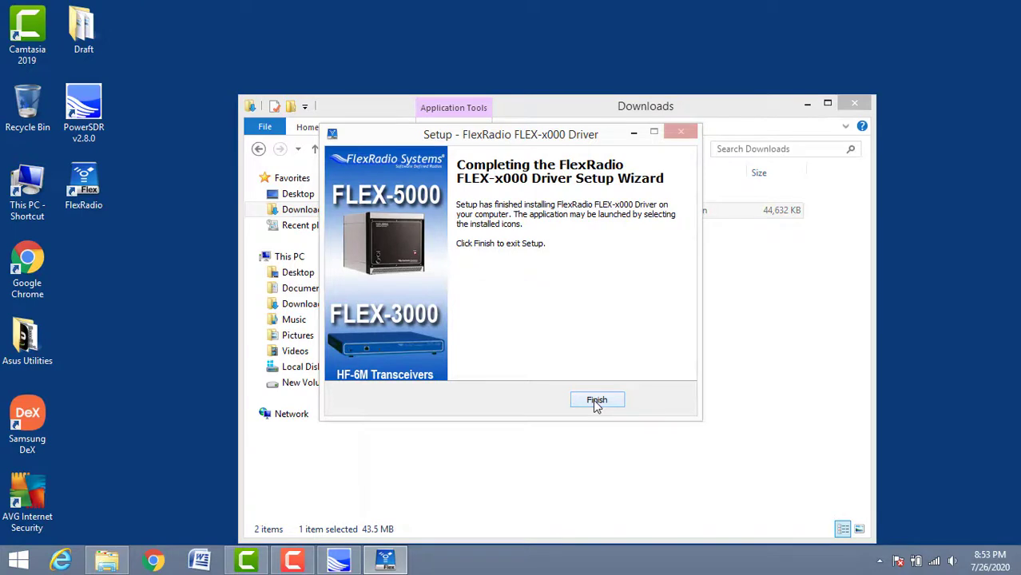
click(597, 401)
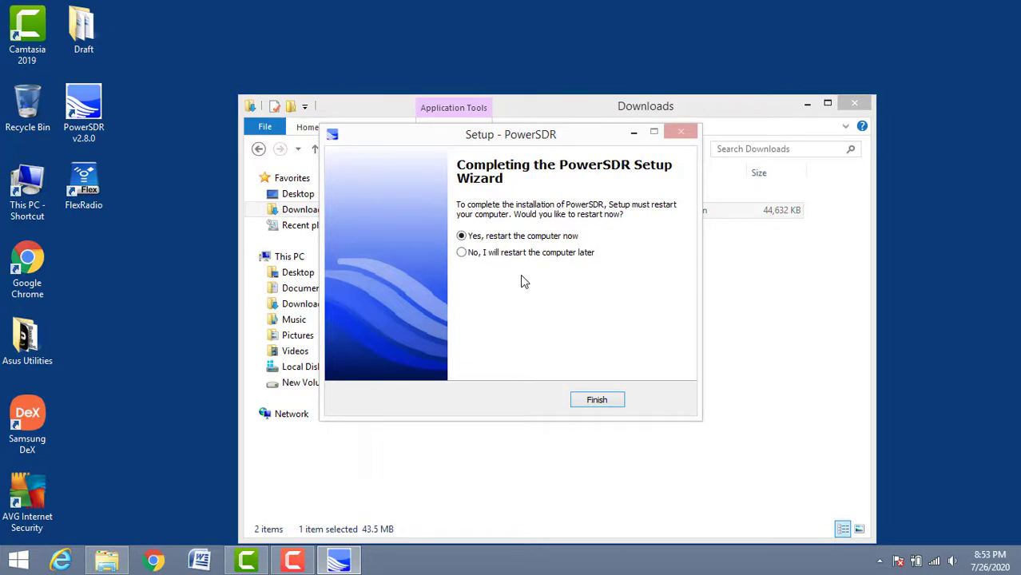
Finish PowerSDR setup choosing to restart later, and close the Downloads window.
click(463, 253)
click(595, 401)
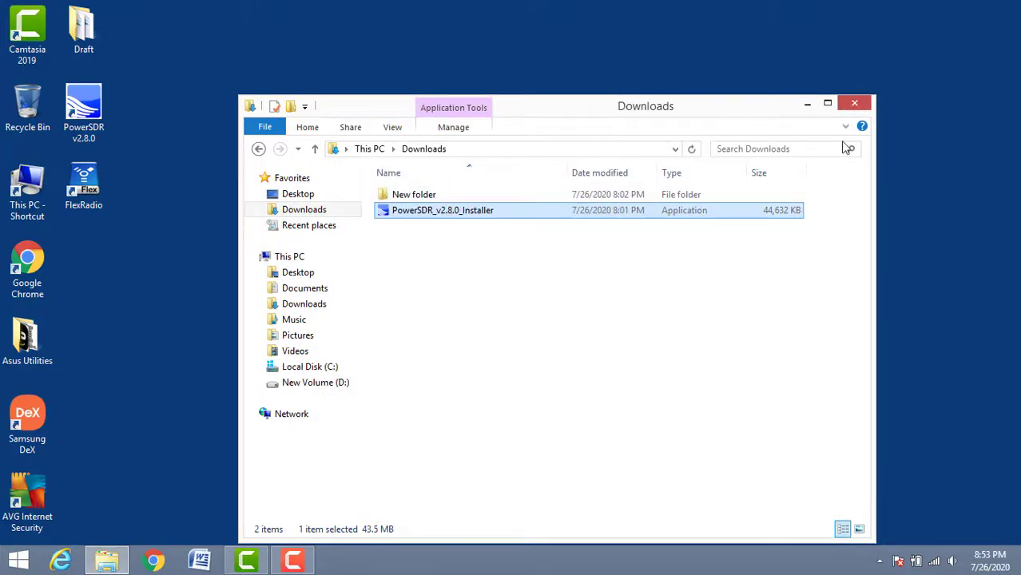
click(855, 103)
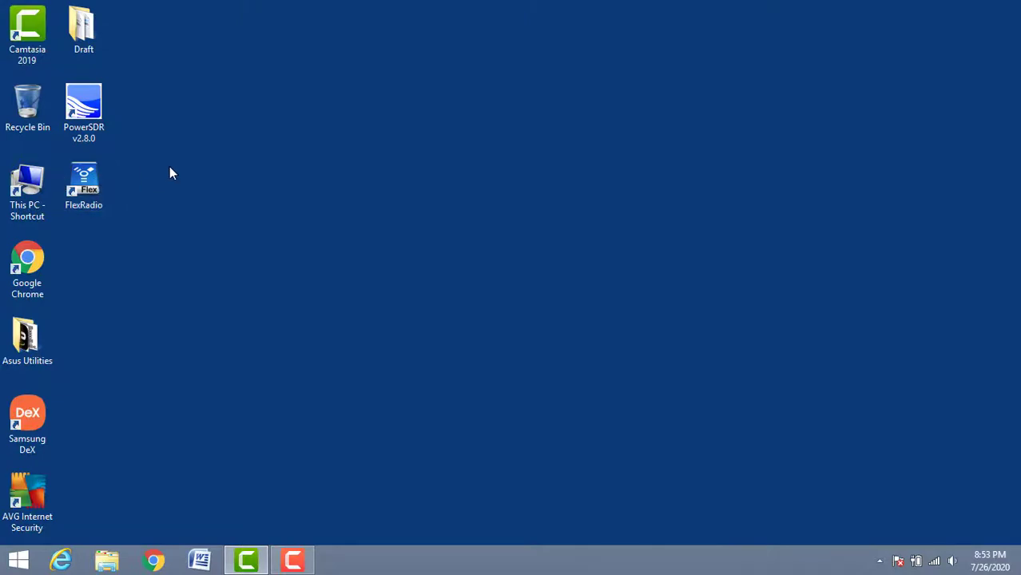
Run the PowerSDR v2.8.0 shortcut as administrator and acknowledge the Optimizing notice.
right_click(89, 97)
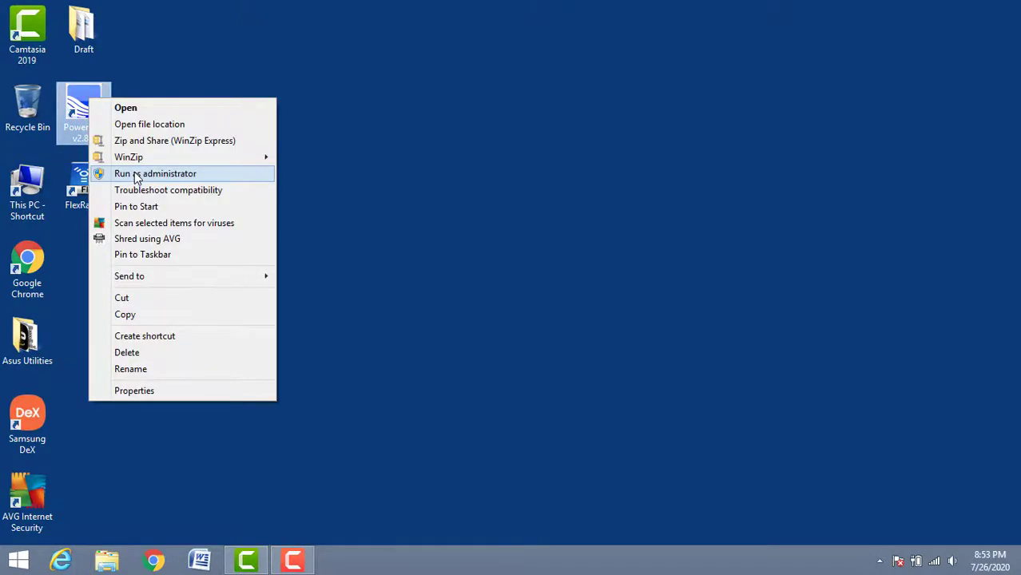
click(136, 174)
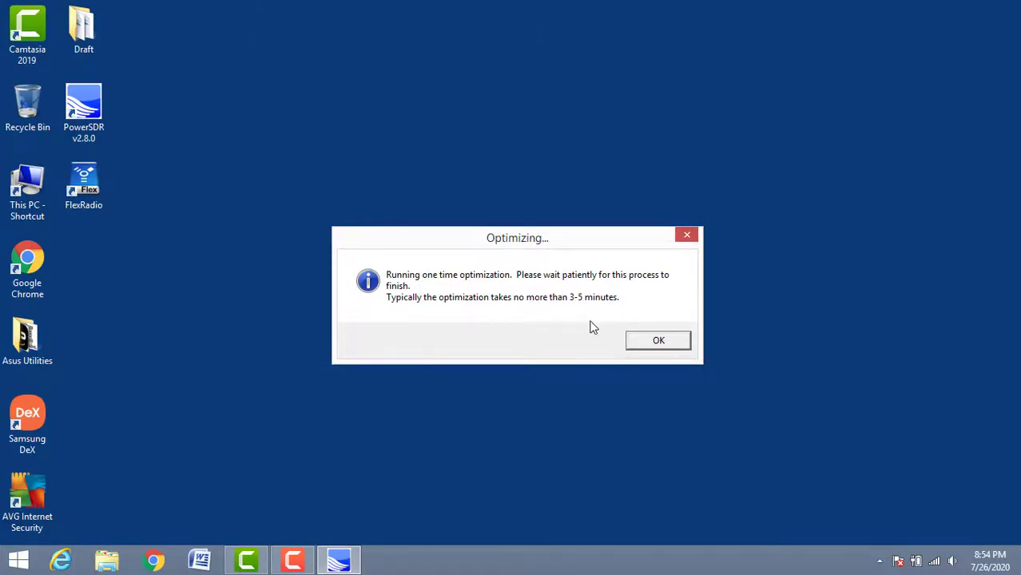
click(639, 342)
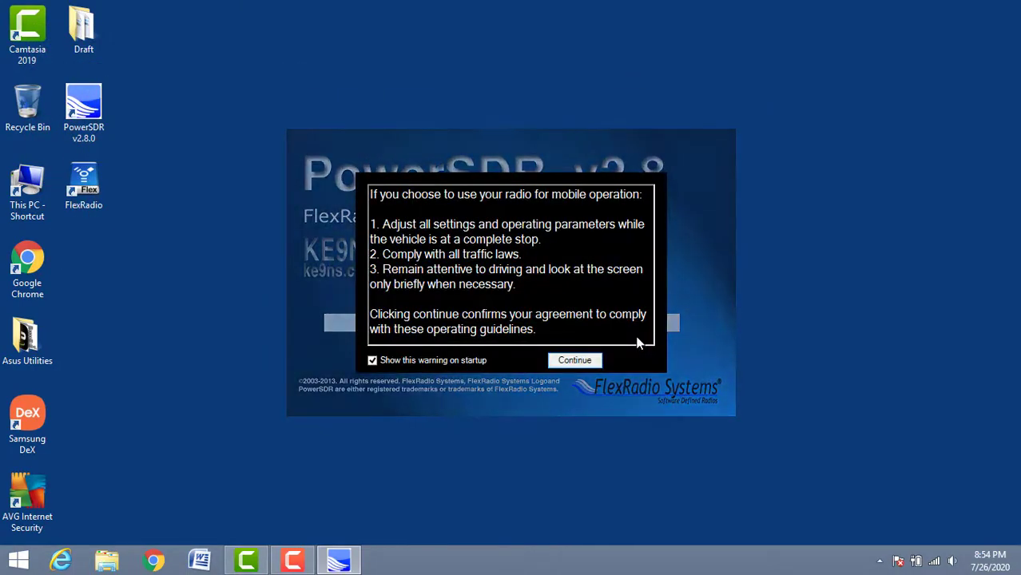
Disable the startup warning, continue to the console, maximize it and open Setup.
click(371, 361)
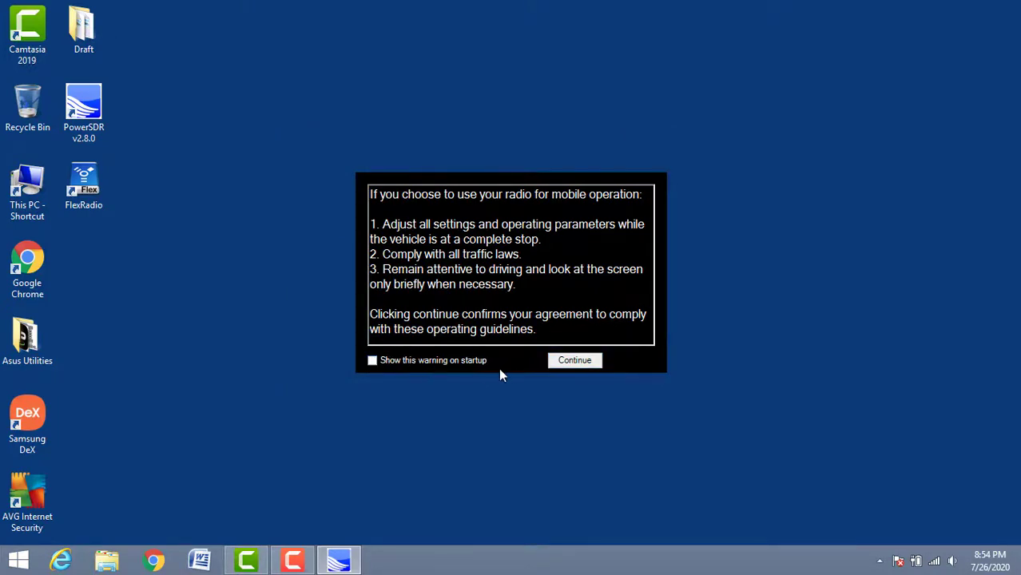
click(574, 361)
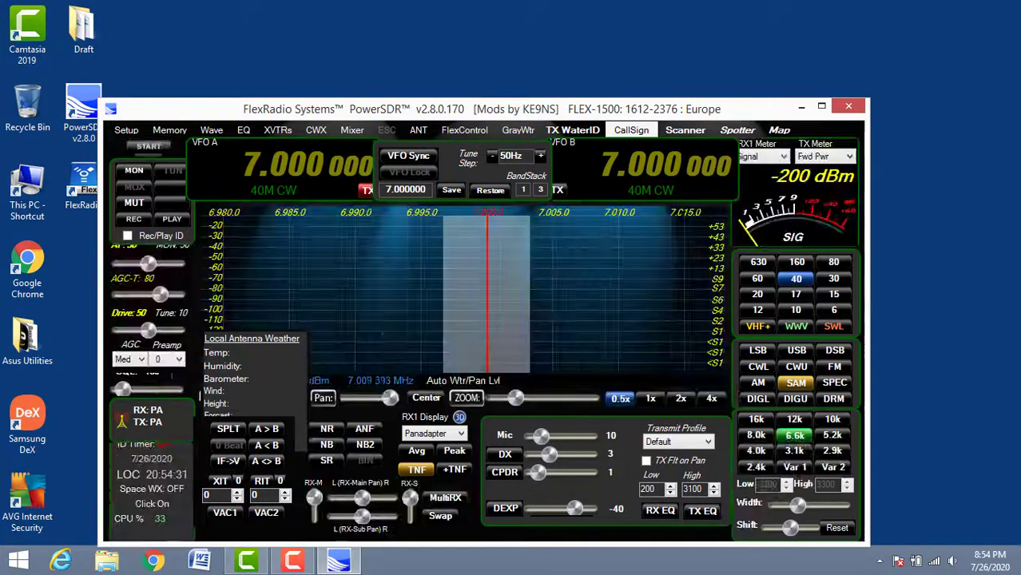
click(821, 106)
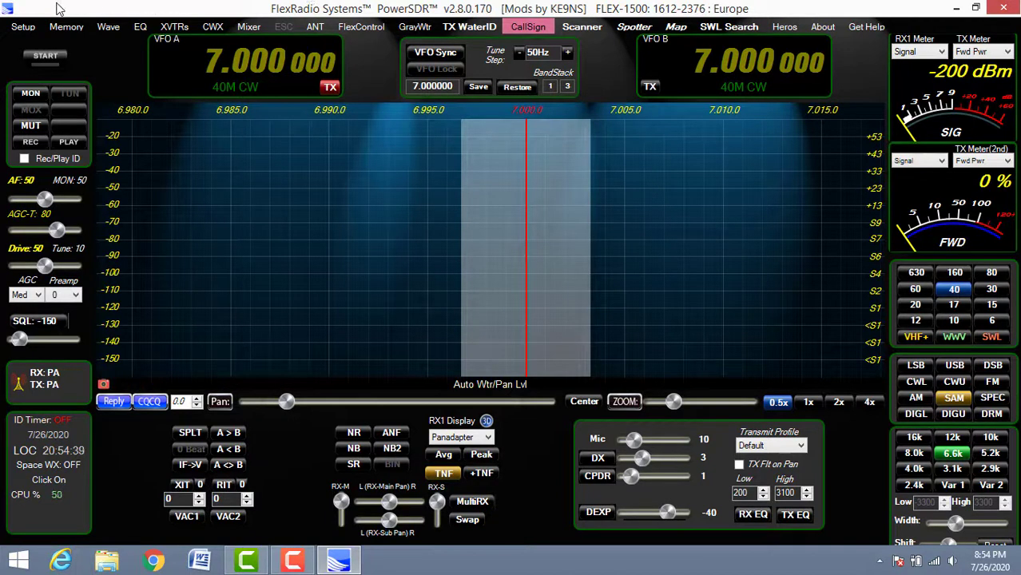
click(40, 26)
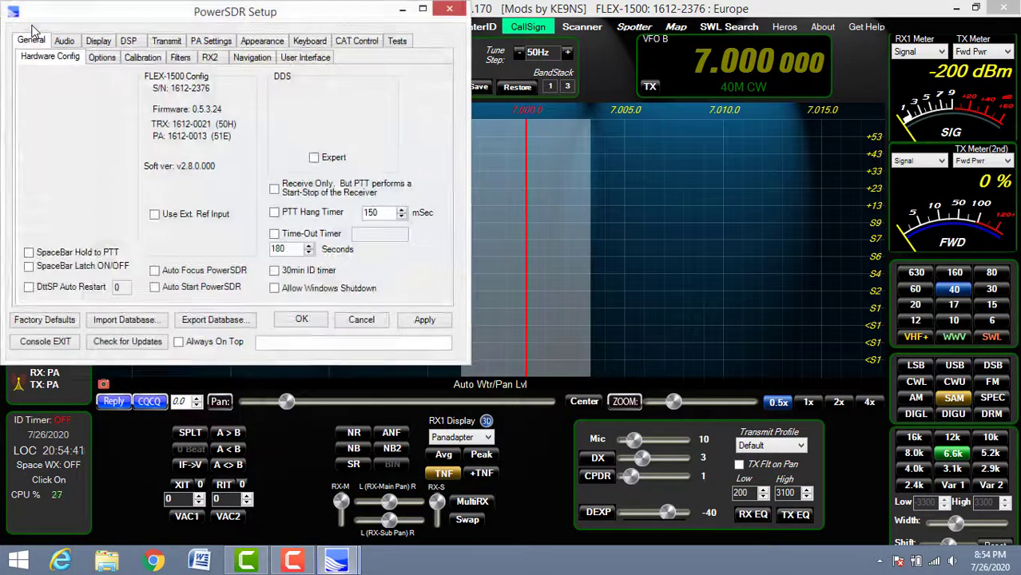
Tick Enable VAC 1 under Audio > VAC 1, apply, and close Setup with OK.
click(65, 41)
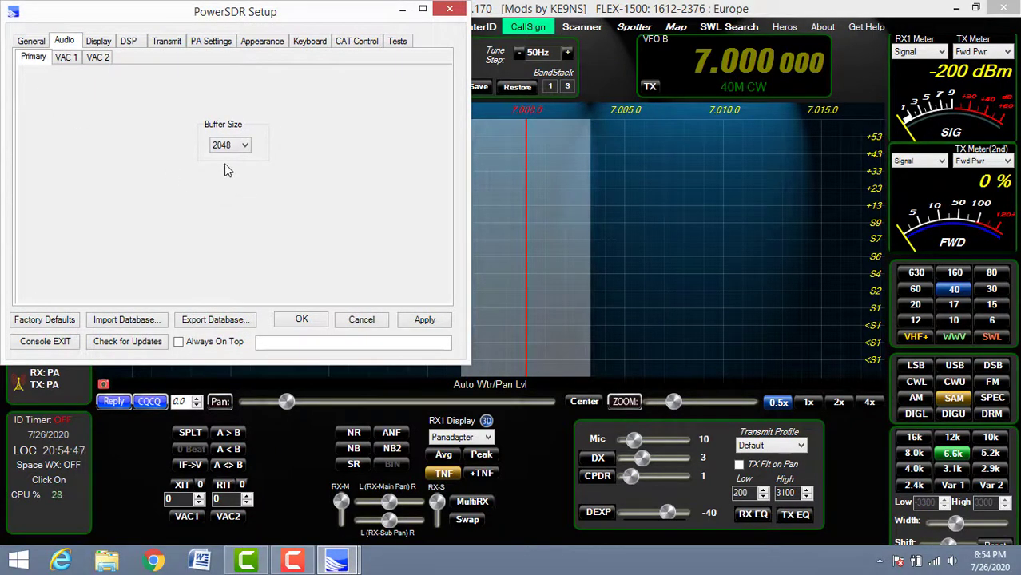
click(65, 60)
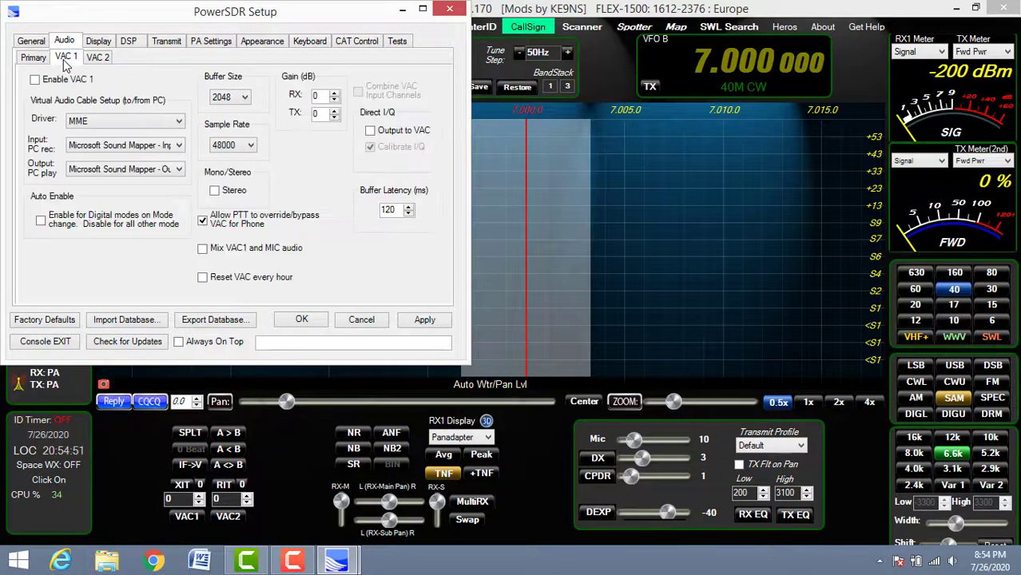
click(35, 80)
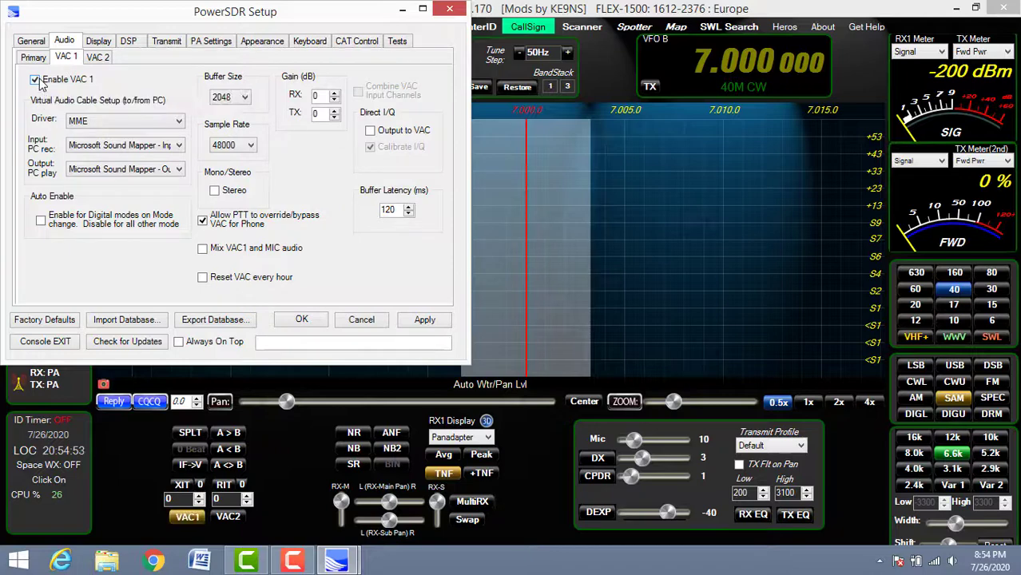
click(425, 320)
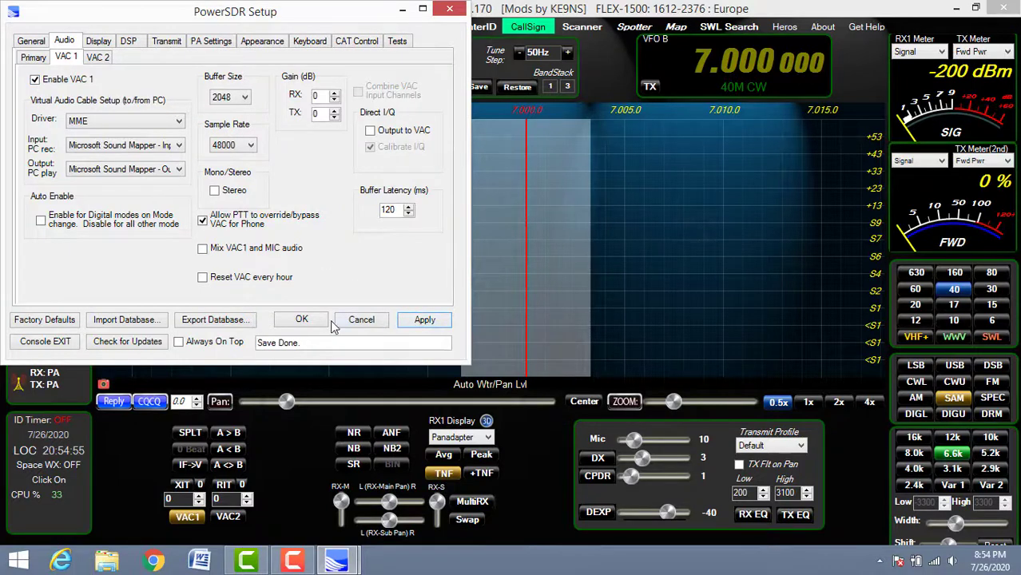
click(303, 320)
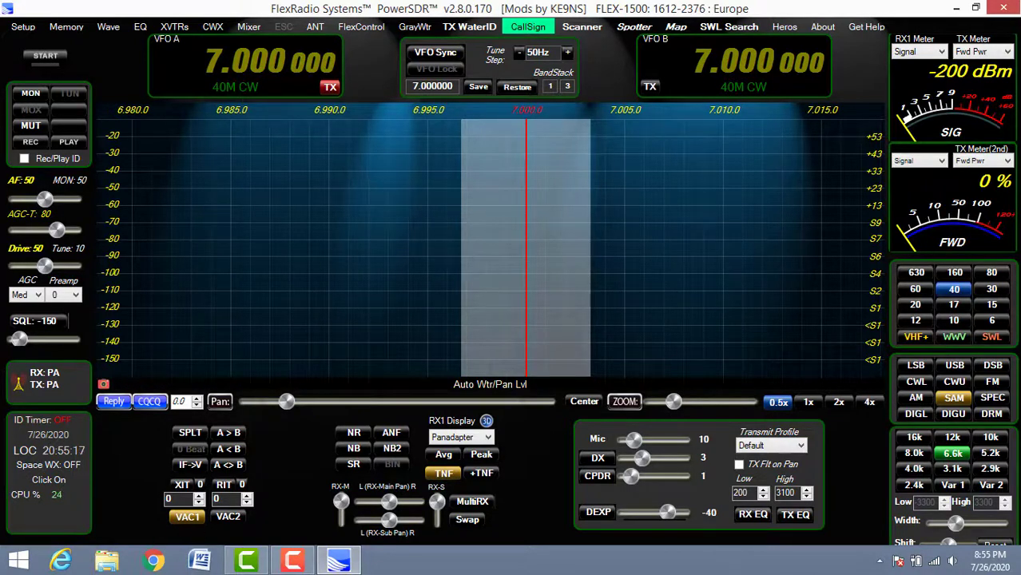
Start the radio and tune it to the 20m band in USB mode.
click(52, 56)
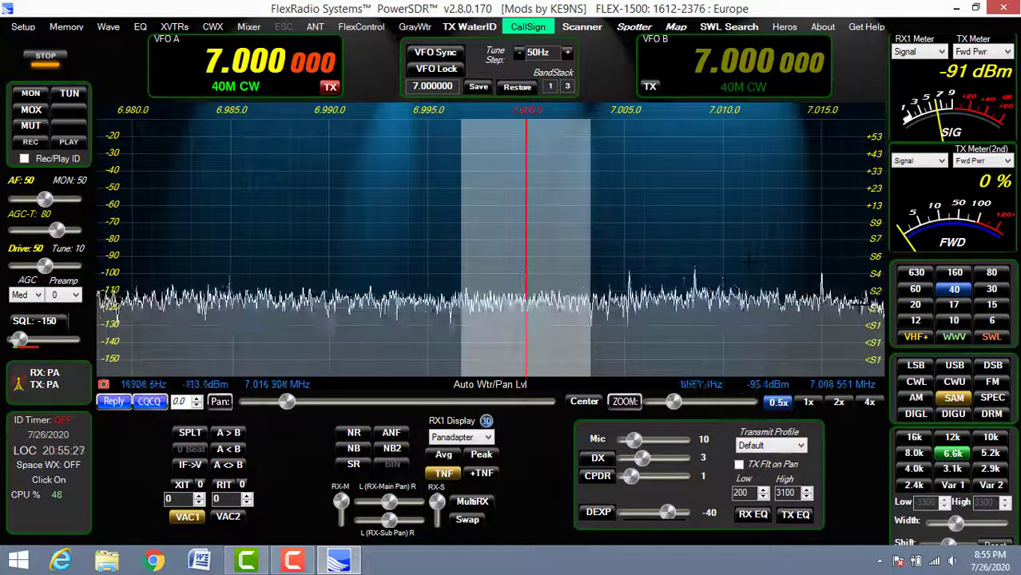
click(916, 305)
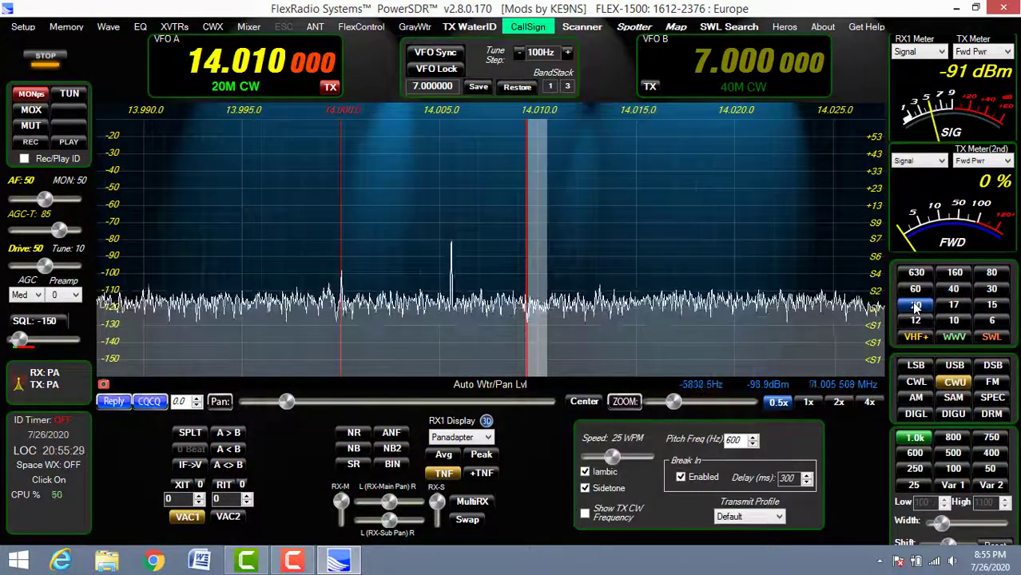
click(953, 366)
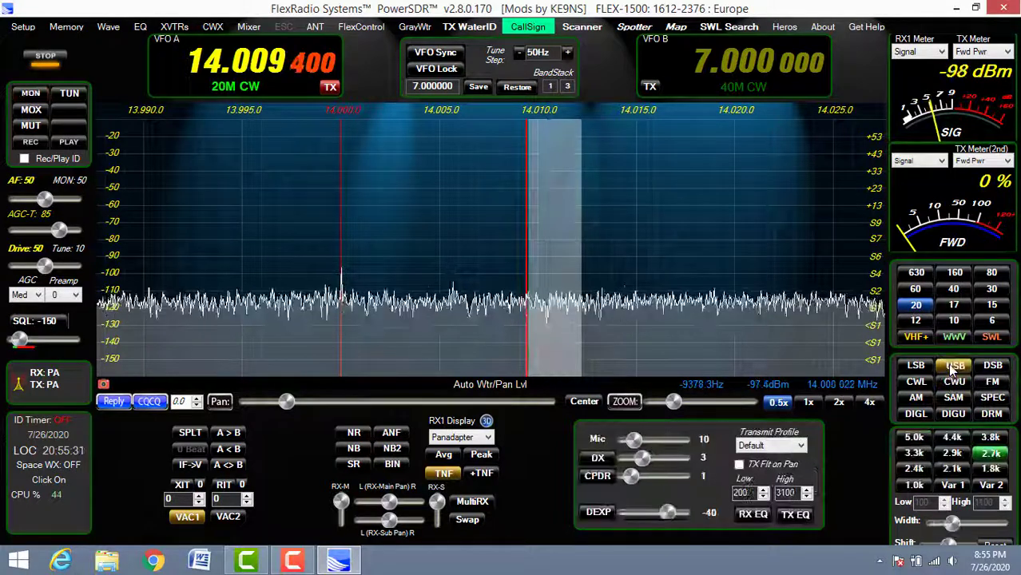
Lower the Windows system volume to 10.
click(951, 560)
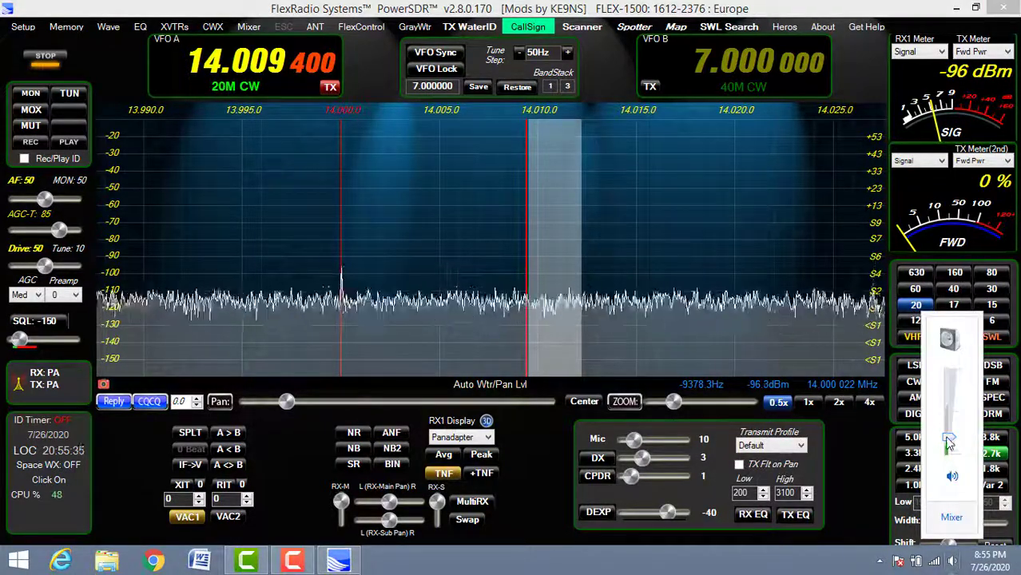
click(950, 444)
drag(949, 444, 951, 452)
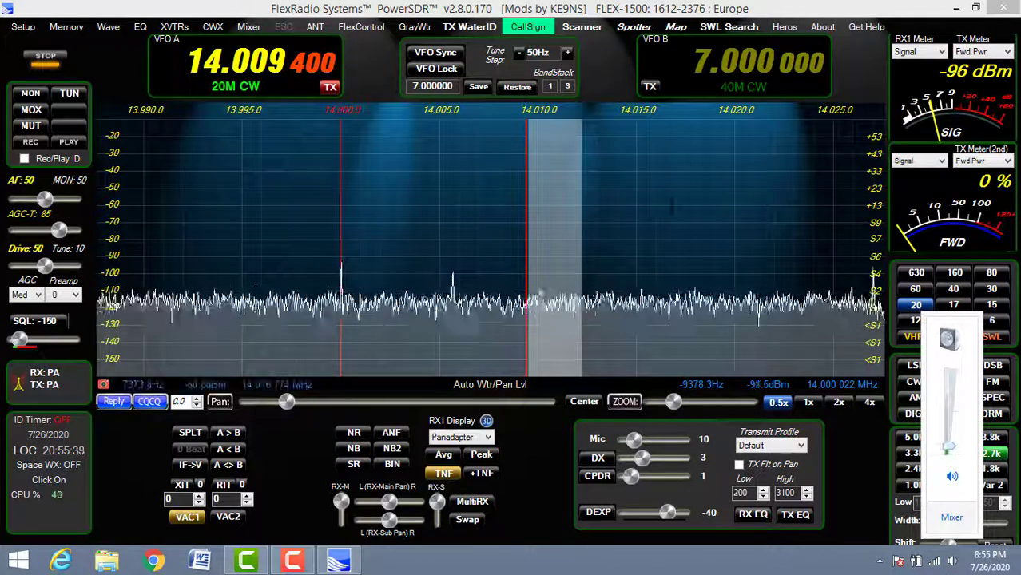